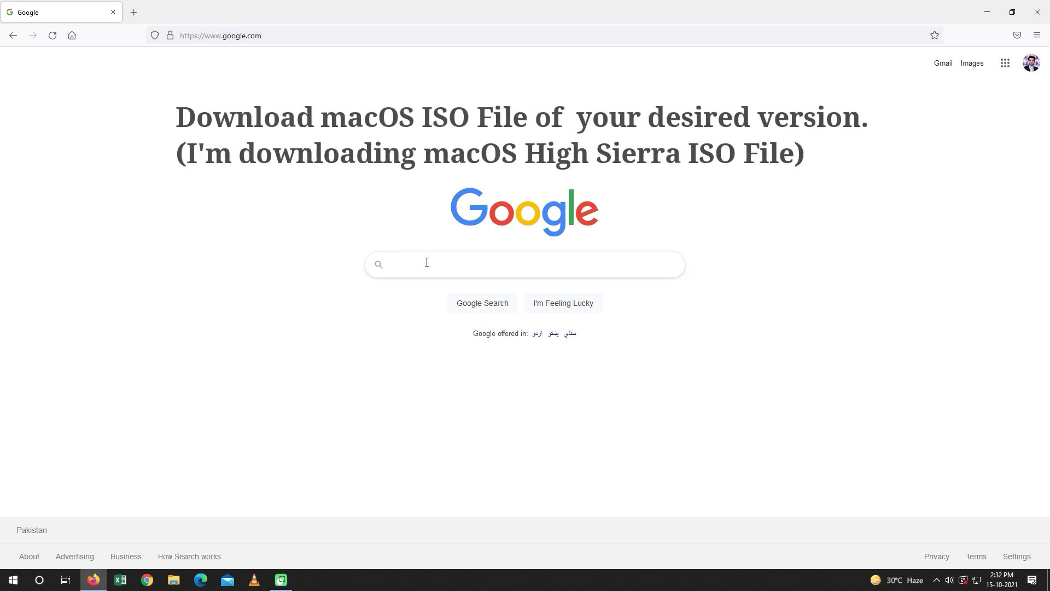
{"action": "type", "text": "mac os high "}
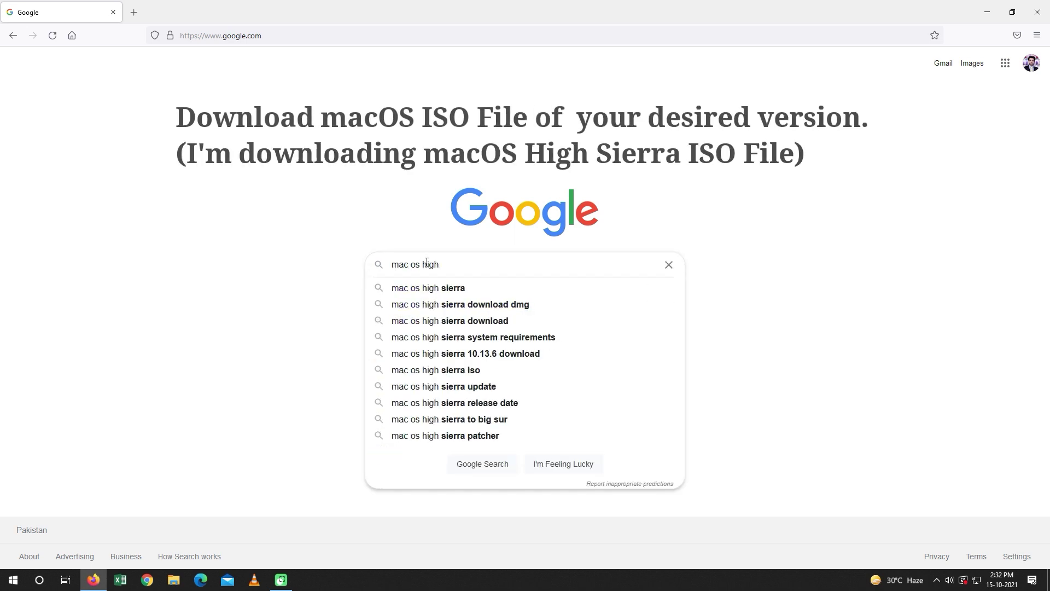
{"action": "type", "text": "sierra "}
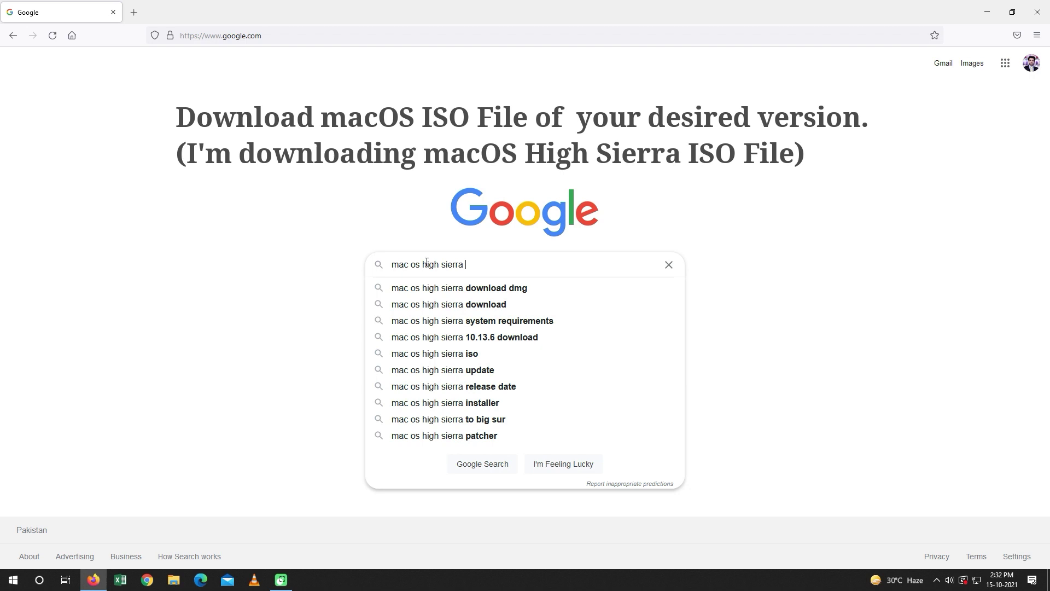
{"action": "type", "text": "down"}
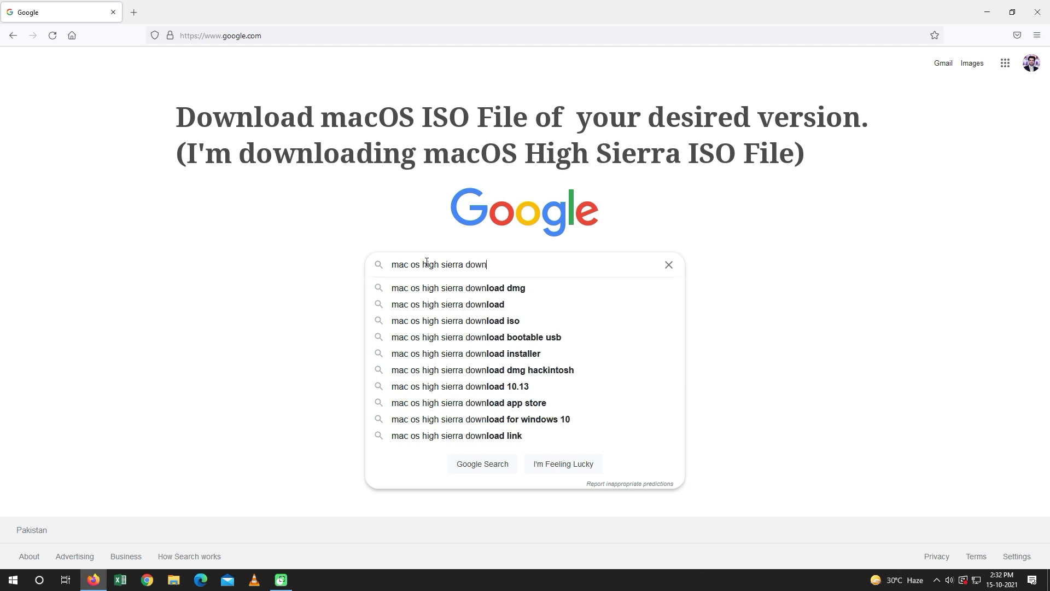
{"action": "type", "text": "load iso"}
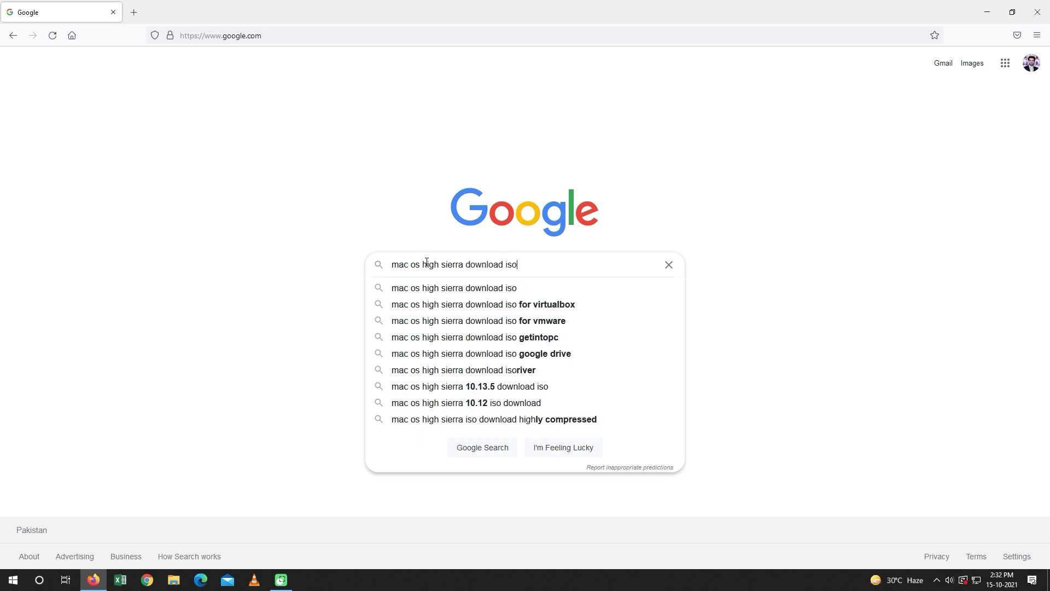
Step: Run the Google search for 'mac os high sierra download iso'
{"action": "key", "text": "Return"}
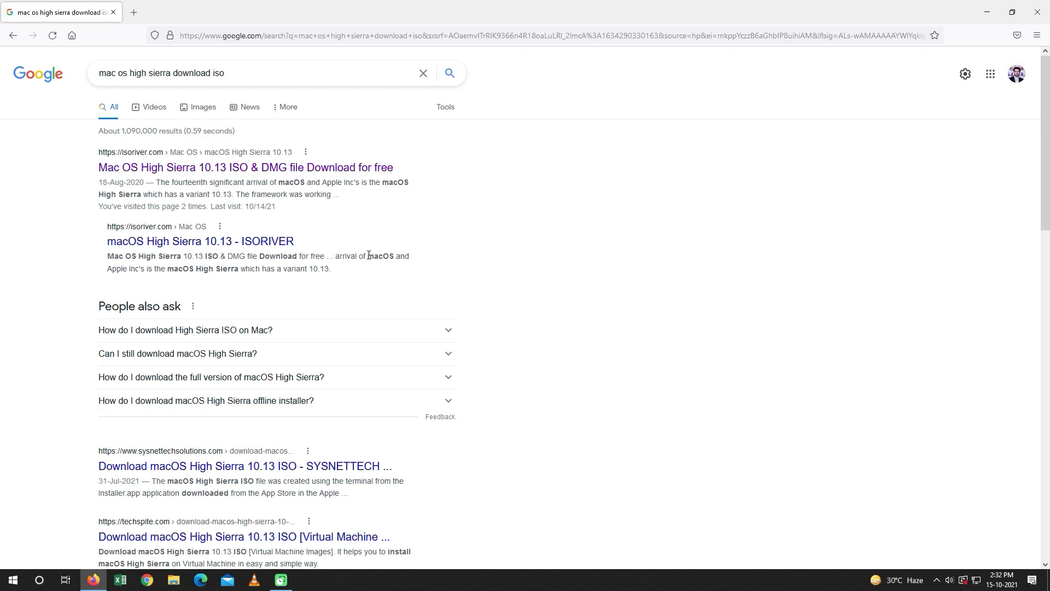
{"action": "scroll", "coordinate": [206, 295], "scroll_direction": "down", "scroll_amount": 5}
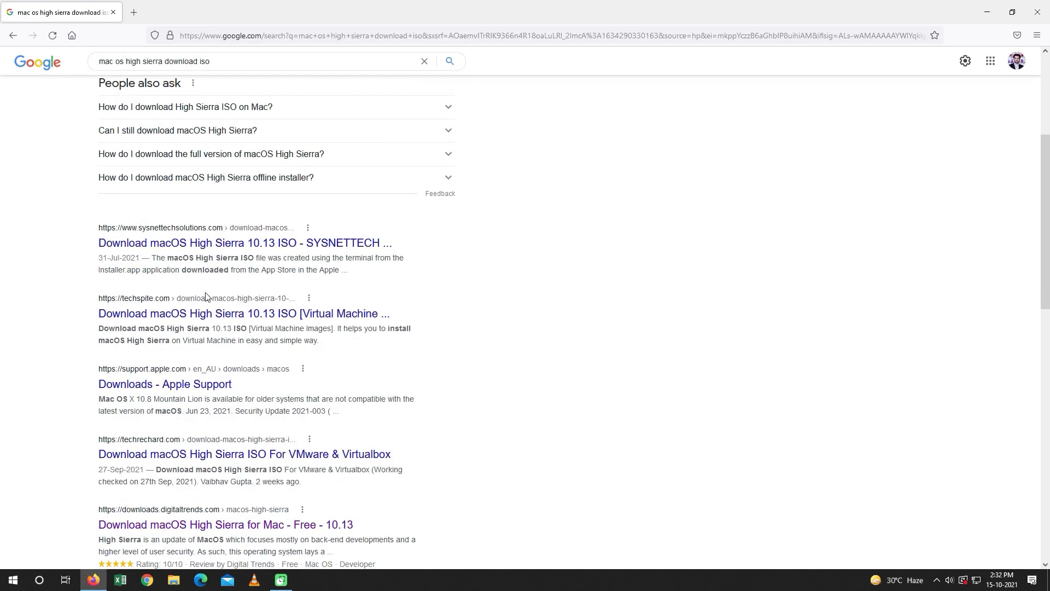
{"action": "scroll", "coordinate": [207, 305], "scroll_direction": "up", "scroll_amount": 3}
{"action": "scroll", "coordinate": [207, 304], "scroll_direction": "up", "scroll_amount": 2}
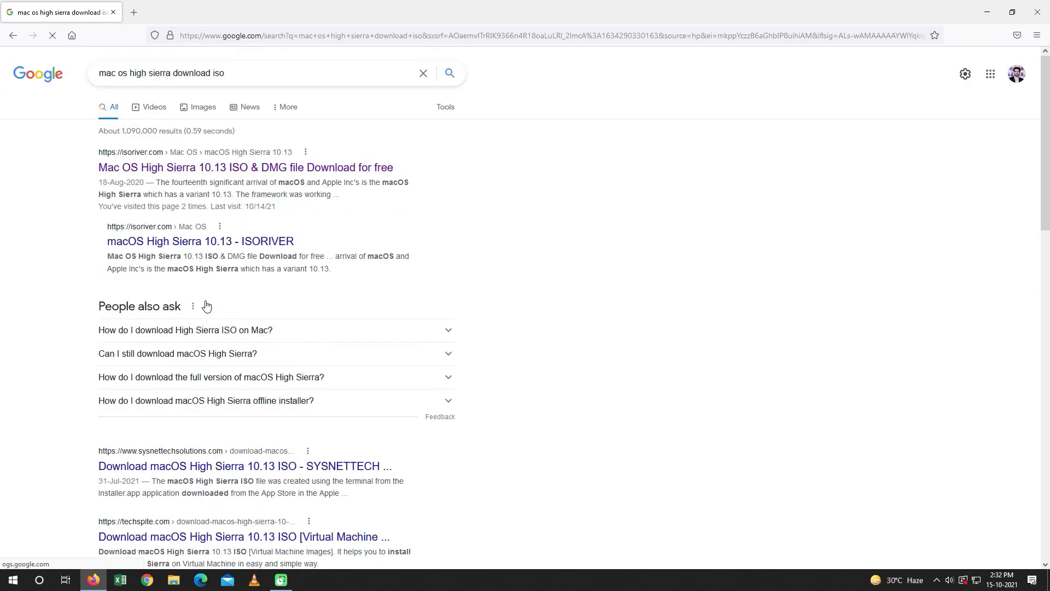
Step: From the isoriver High Sierra 10.13 page, download the ISO and save the file
{"action": "left_click", "coordinate": [207, 172]}
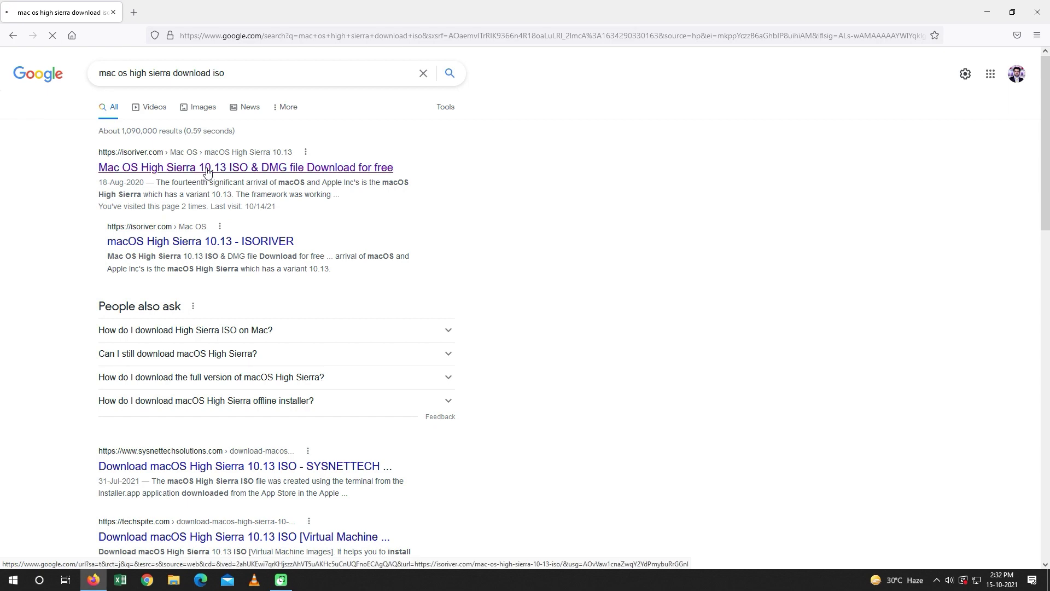
{"action": "scroll", "coordinate": [356, 246], "scroll_direction": "down", "scroll_amount": 1}
{"action": "scroll", "coordinate": [361, 254], "scroll_direction": "down", "scroll_amount": 3}
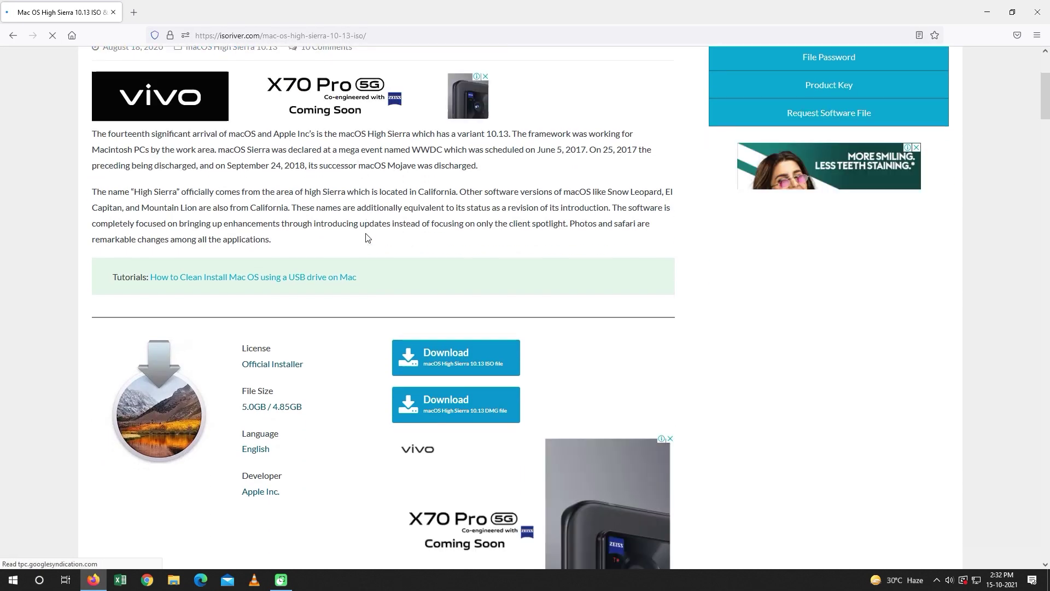
{"action": "scroll", "coordinate": [368, 234], "scroll_direction": "down", "scroll_amount": 2}
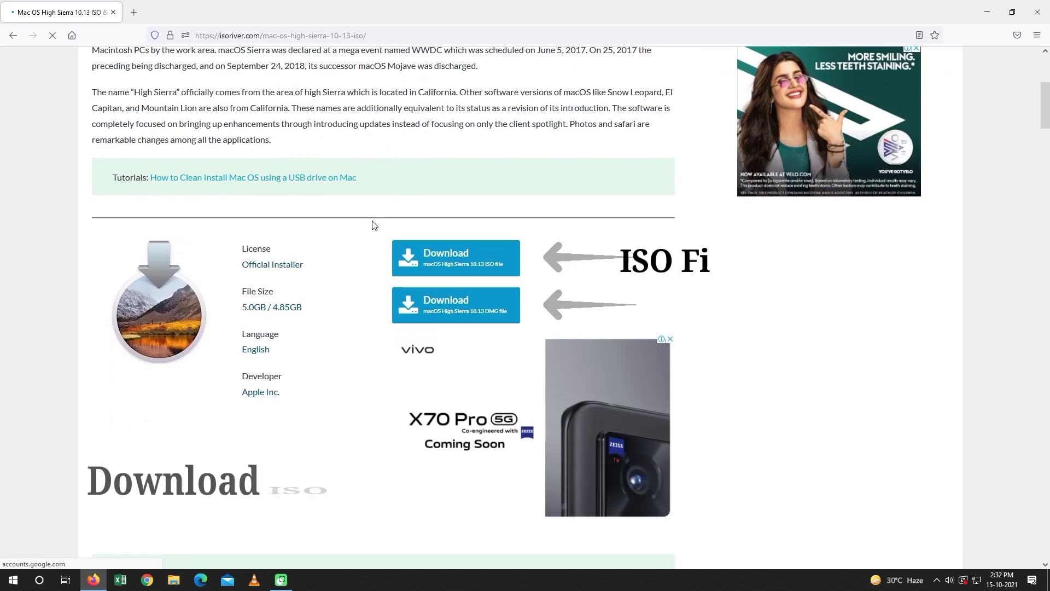
{"action": "left_click", "coordinate": [457, 259]}
{"action": "scroll", "coordinate": [465, 258], "scroll_direction": "down", "scroll_amount": 2}
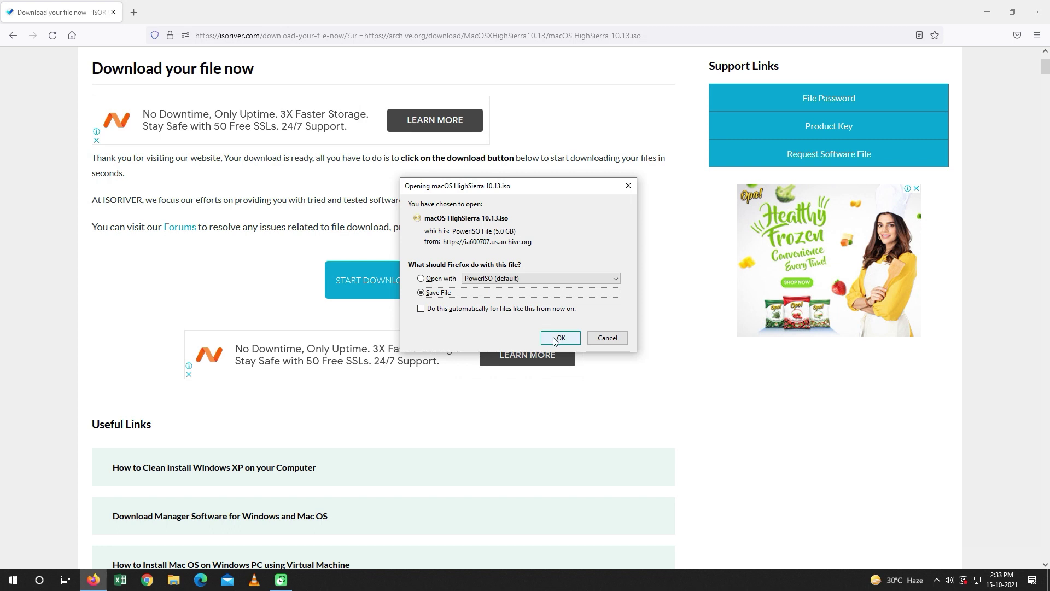
{"action": "left_click", "coordinate": [555, 340]}
{"action": "left_click", "coordinate": [427, 292]}
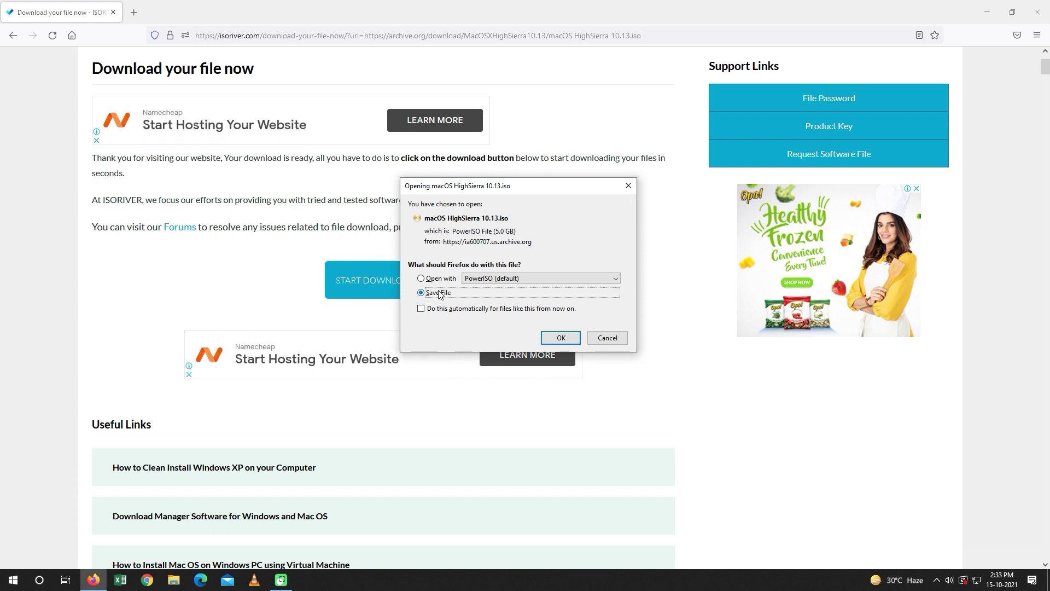
{"action": "left_click", "coordinate": [564, 339]}
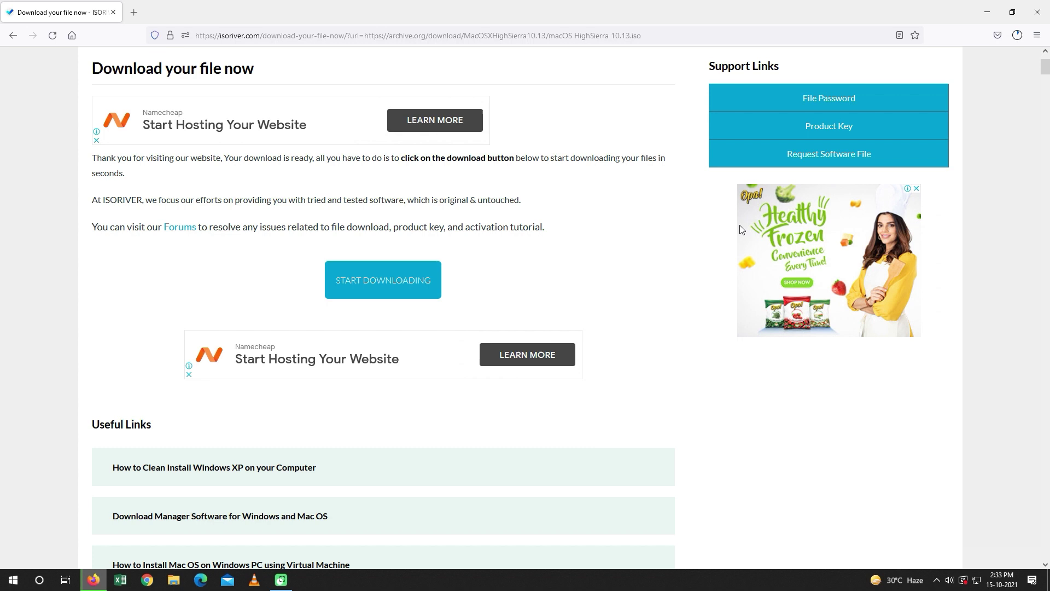
Step: Check the High Sierra ISO download's progress in the Firefox downloads panel
{"action": "left_click", "coordinate": [1018, 36]}
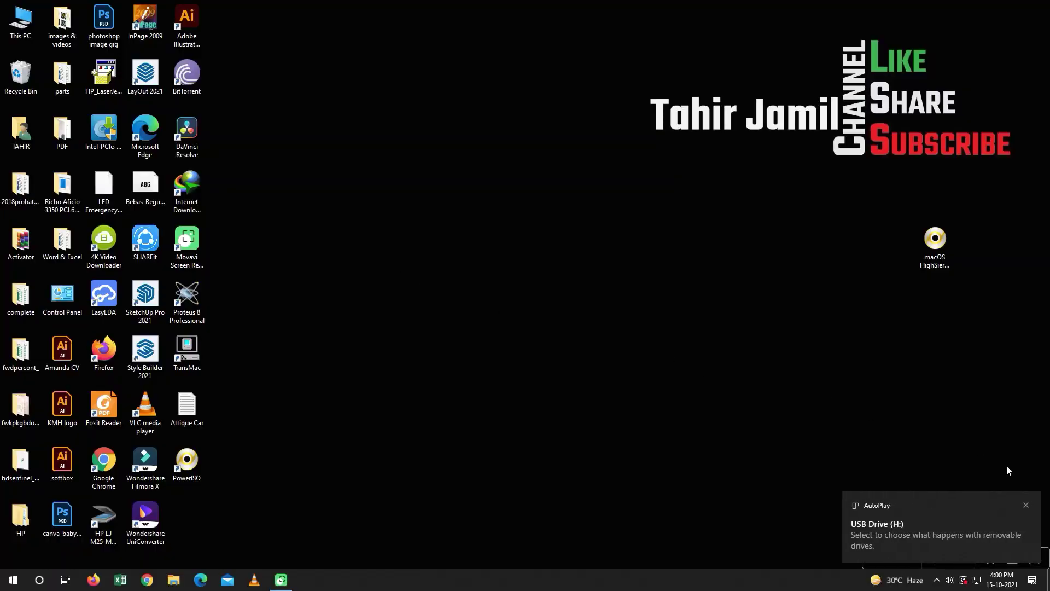
Step: Dismiss the USB notification, launch PowerISO as administrator, and show its Tools menu
{"action": "mouse_move", "coordinate": [942, 526]}
{"action": "left_click", "coordinate": [1028, 505]}
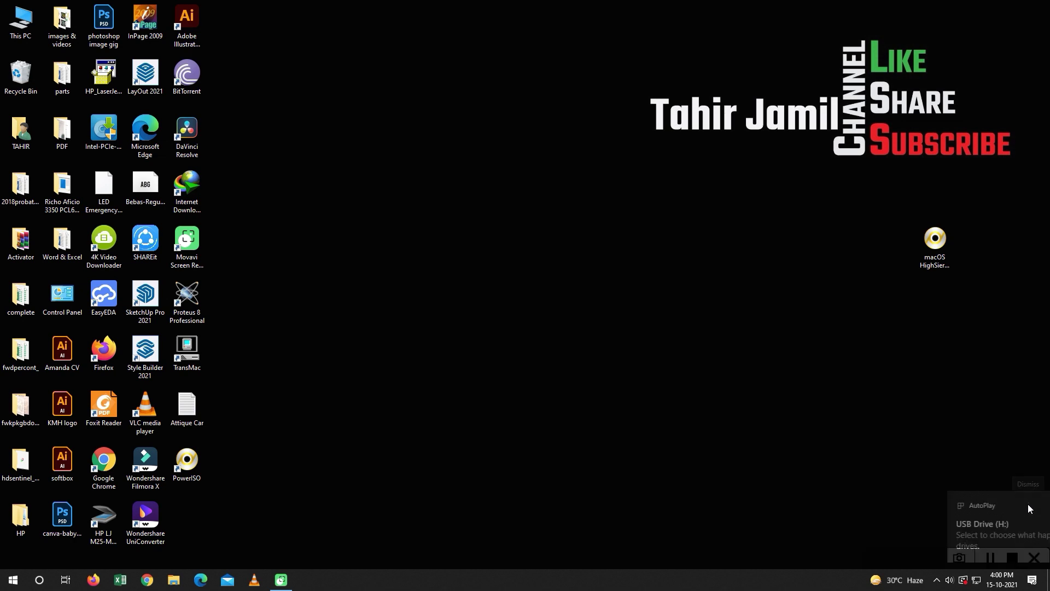
{"action": "right_click", "coordinate": [190, 457]}
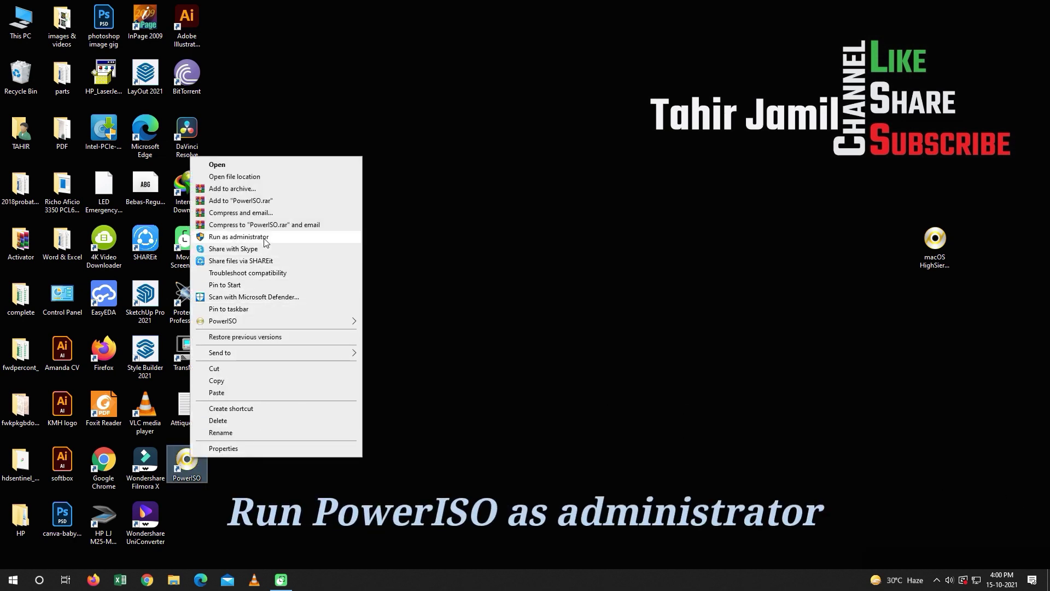
{"action": "left_click", "coordinate": [239, 236]}
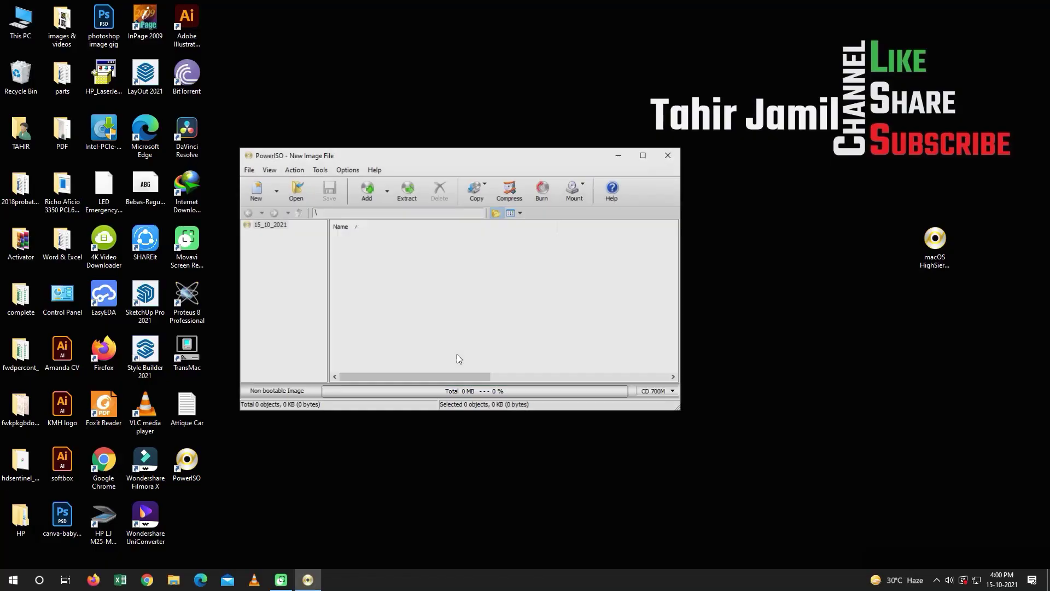
{"action": "left_click", "coordinate": [320, 169]}
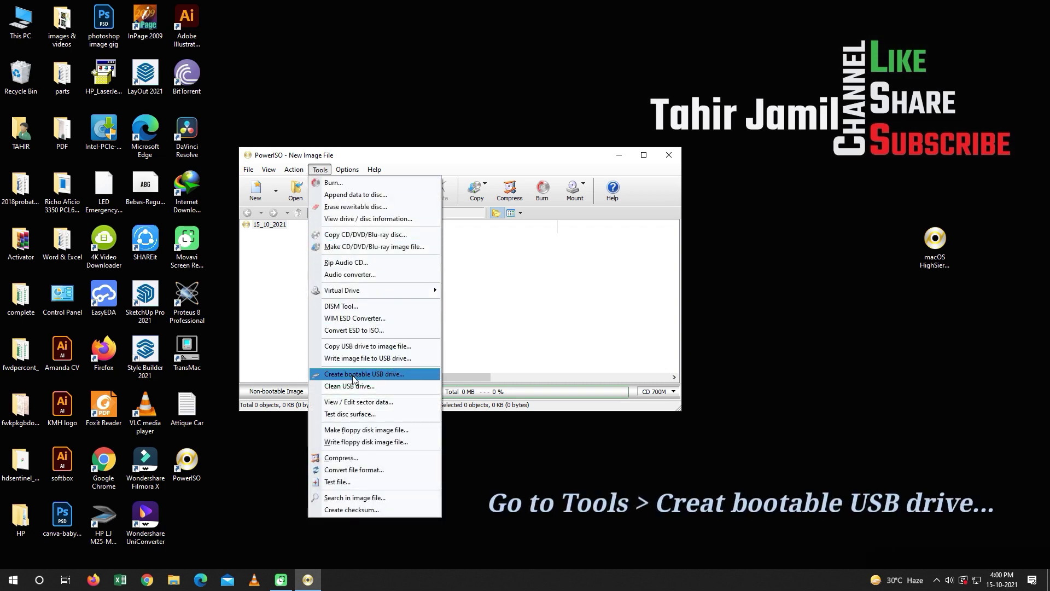
Step: Use SanDisk Ultra 30 GB (H:) as destination and Desktop's macOS HighSierra 10.13_2 as image
{"action": "left_click", "coordinate": [398, 374]}
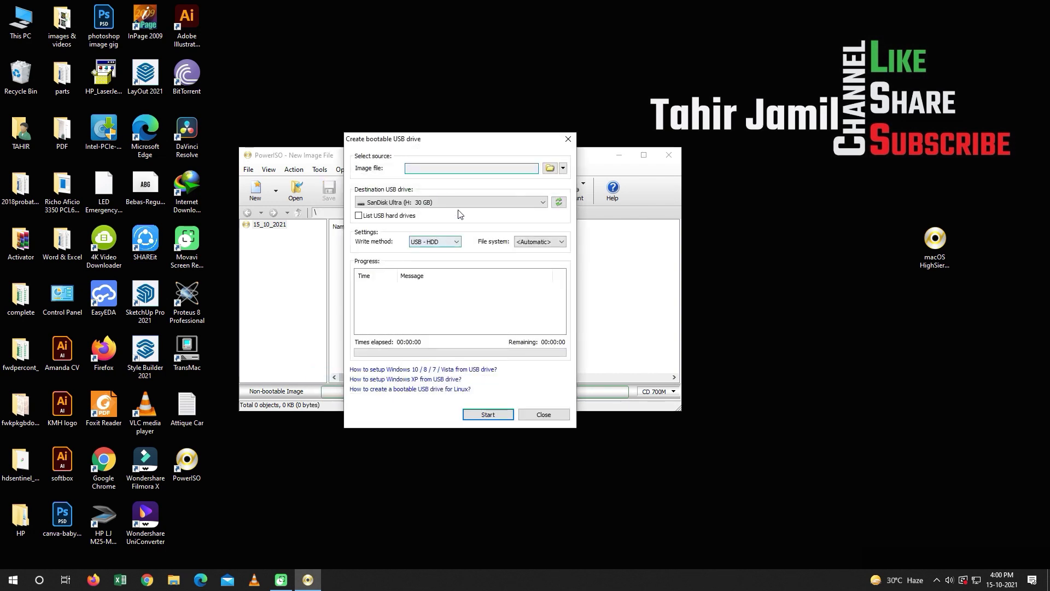
{"action": "left_click", "coordinate": [463, 203]}
{"action": "left_click", "coordinate": [452, 209]}
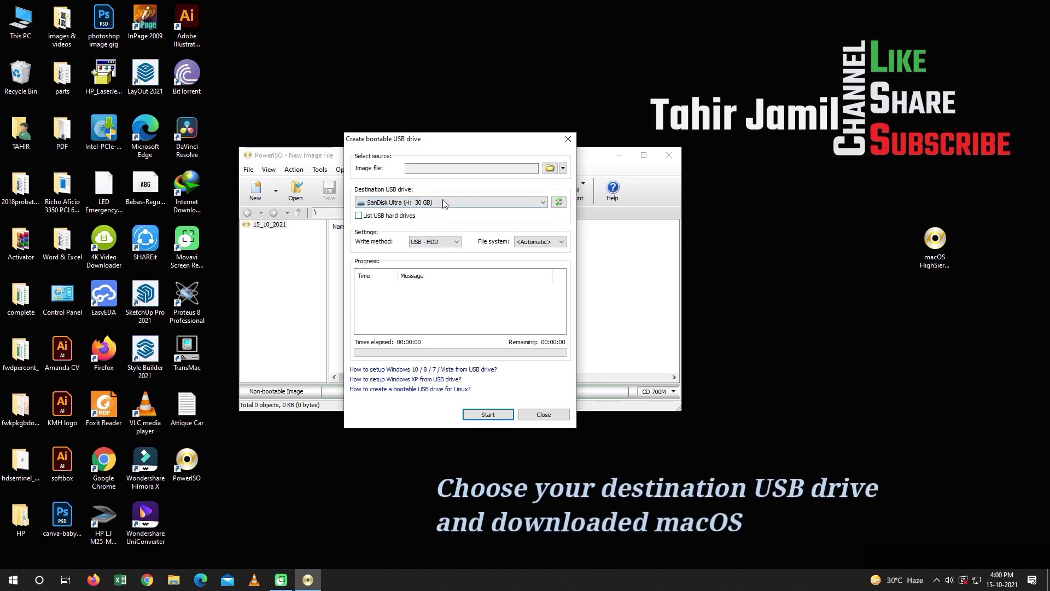
{"action": "left_click", "coordinate": [550, 168]}
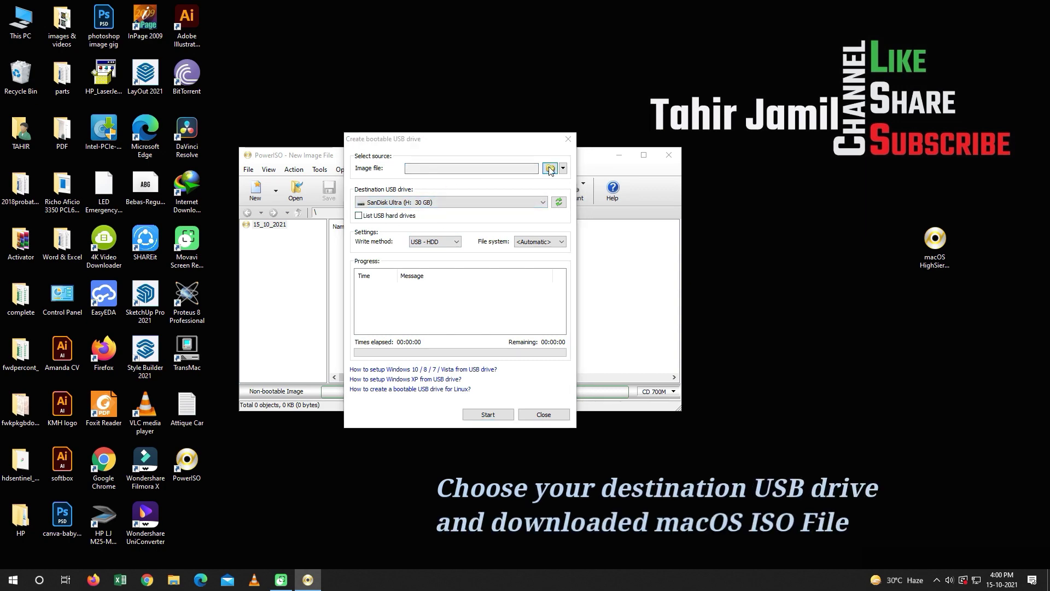
{"action": "scroll", "coordinate": [337, 238], "scroll_direction": "up", "scroll_amount": 2}
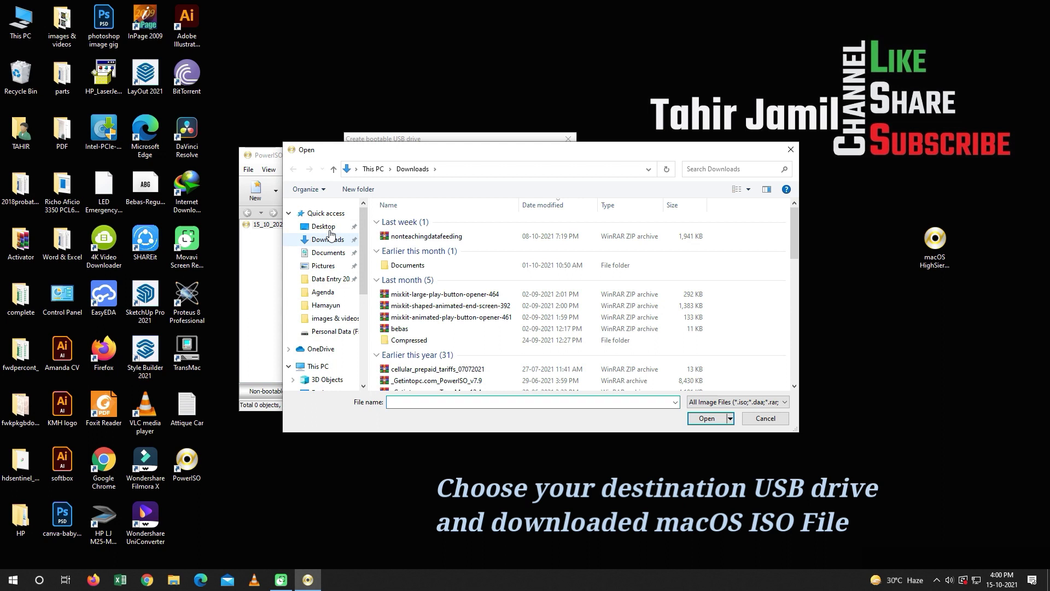
{"action": "left_click", "coordinate": [323, 227]}
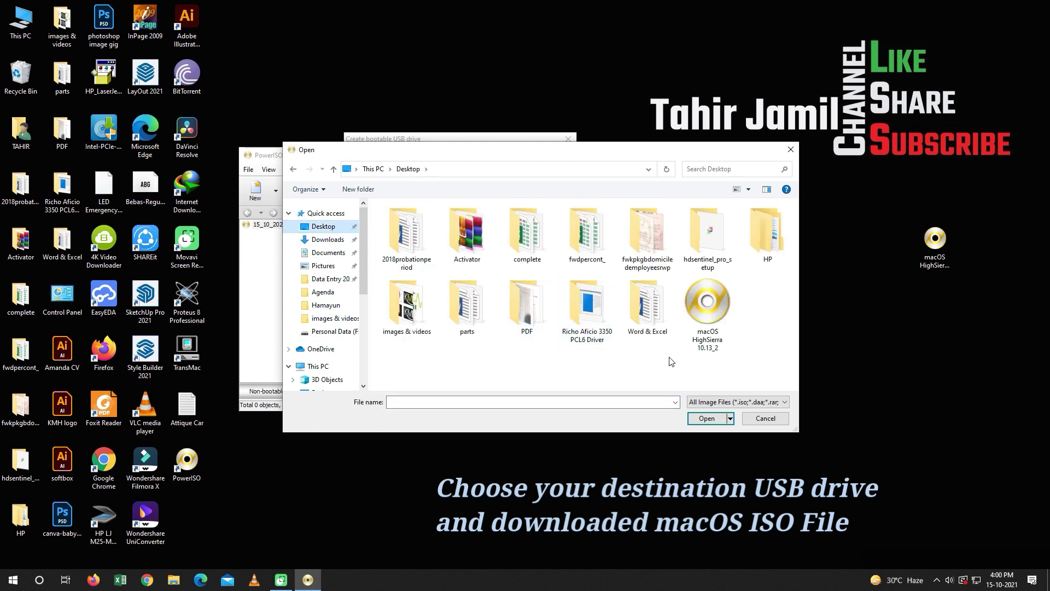
{"action": "left_click", "coordinate": [729, 310]}
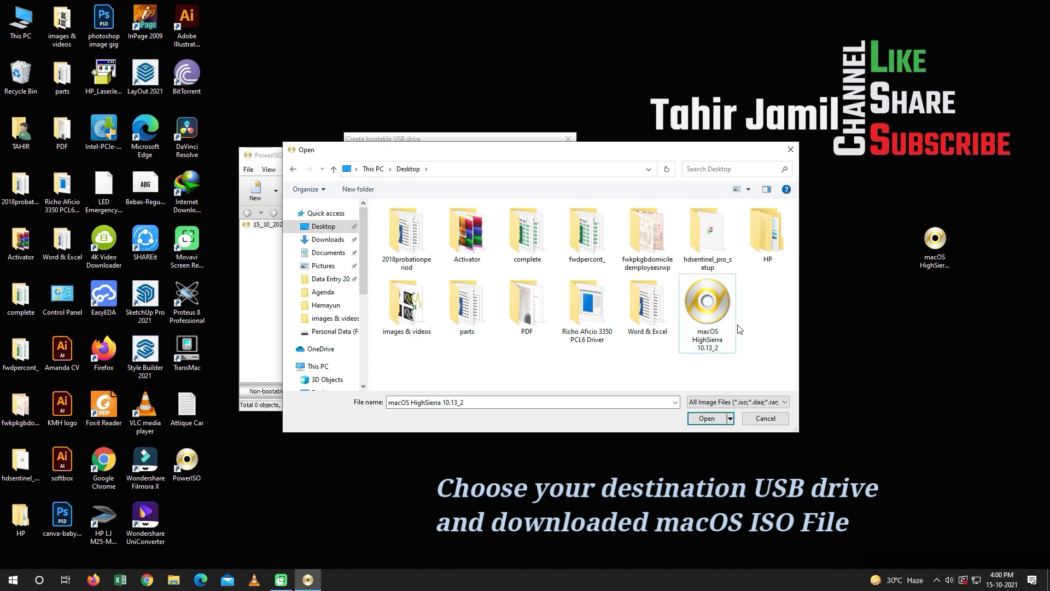
{"action": "left_click", "coordinate": [706, 419]}
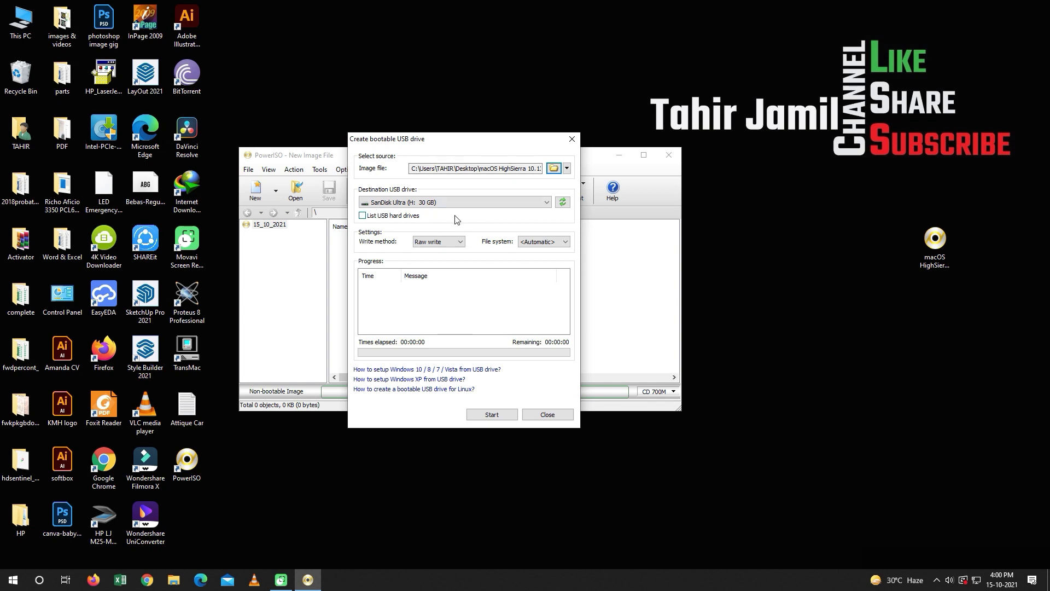
Step: Write the image to the SanDisk drive, accepting the overwrite, then close PowerISO
{"action": "left_click", "coordinate": [488, 418]}
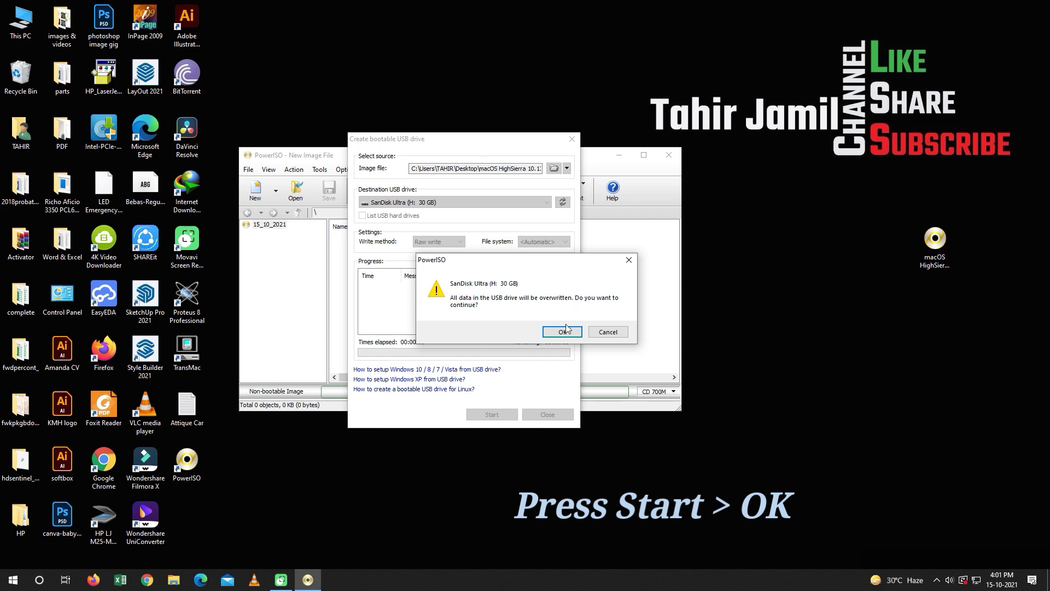
{"action": "left_click", "coordinate": [563, 333]}
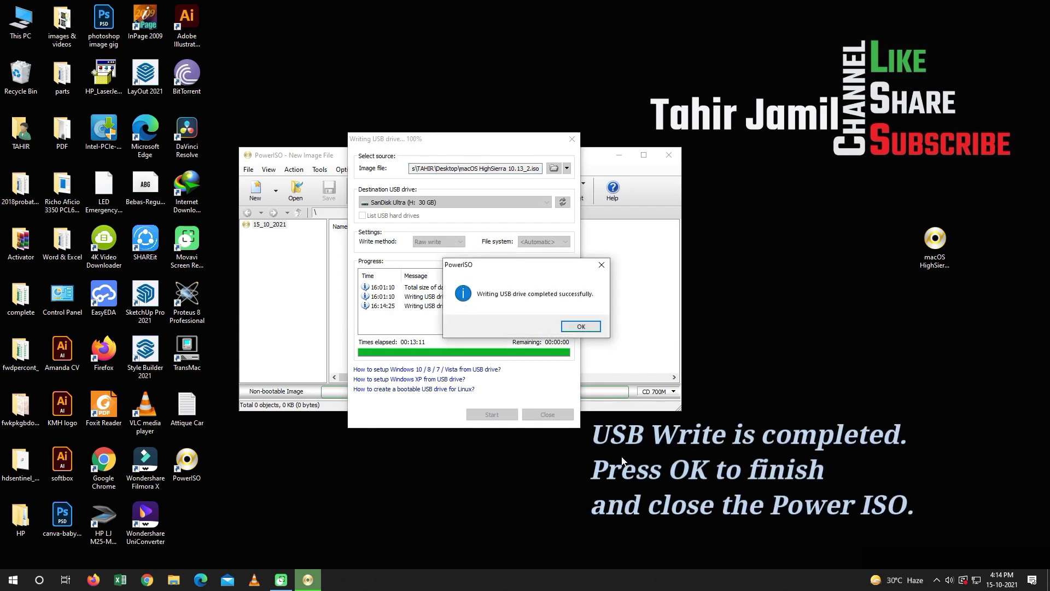
{"action": "left_click", "coordinate": [581, 326]}
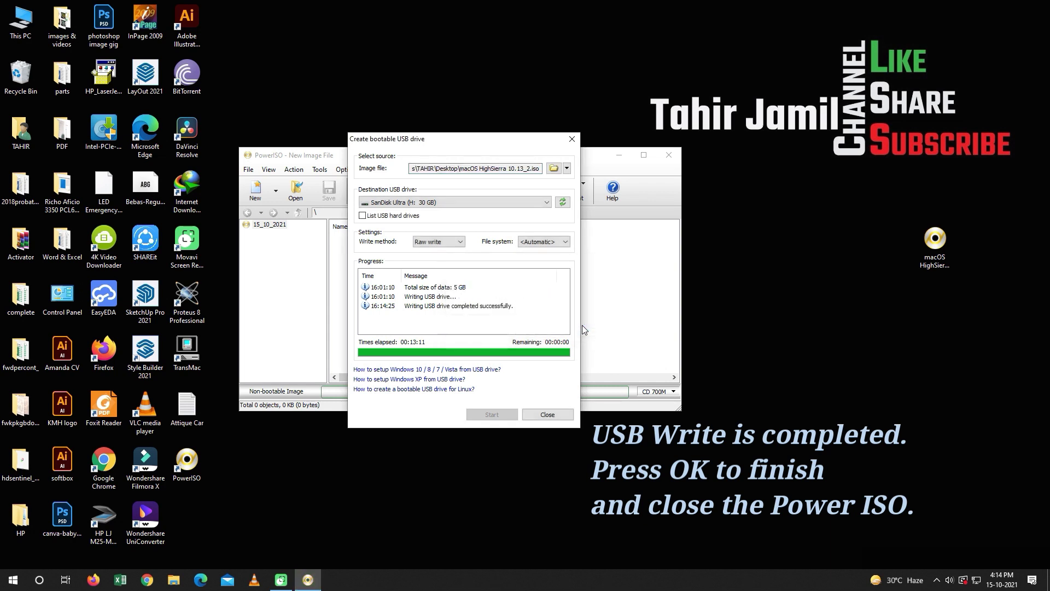
{"action": "left_click", "coordinate": [552, 413]}
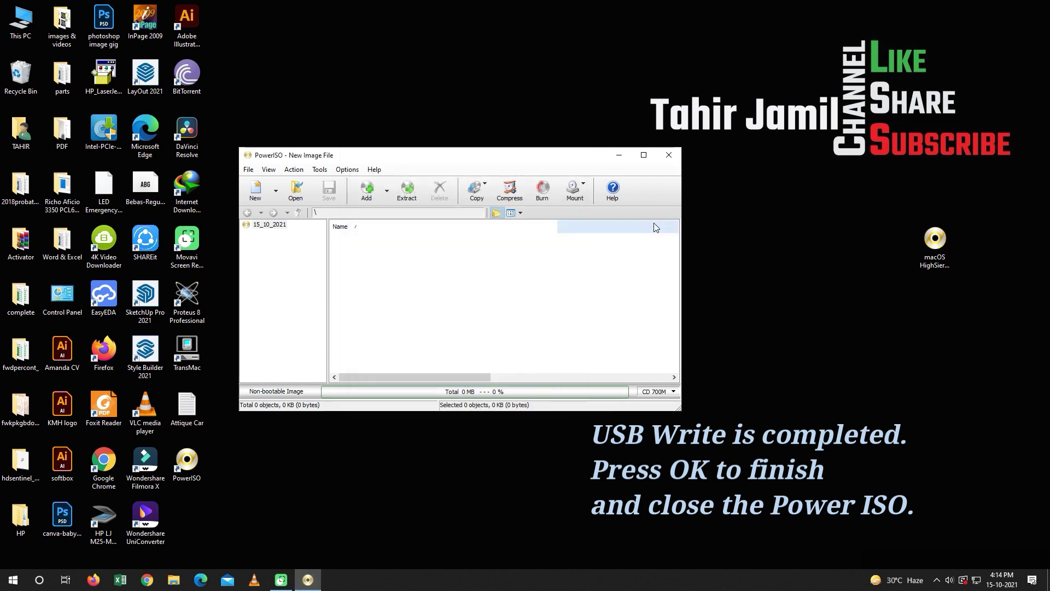
{"action": "left_click", "coordinate": [671, 155]}
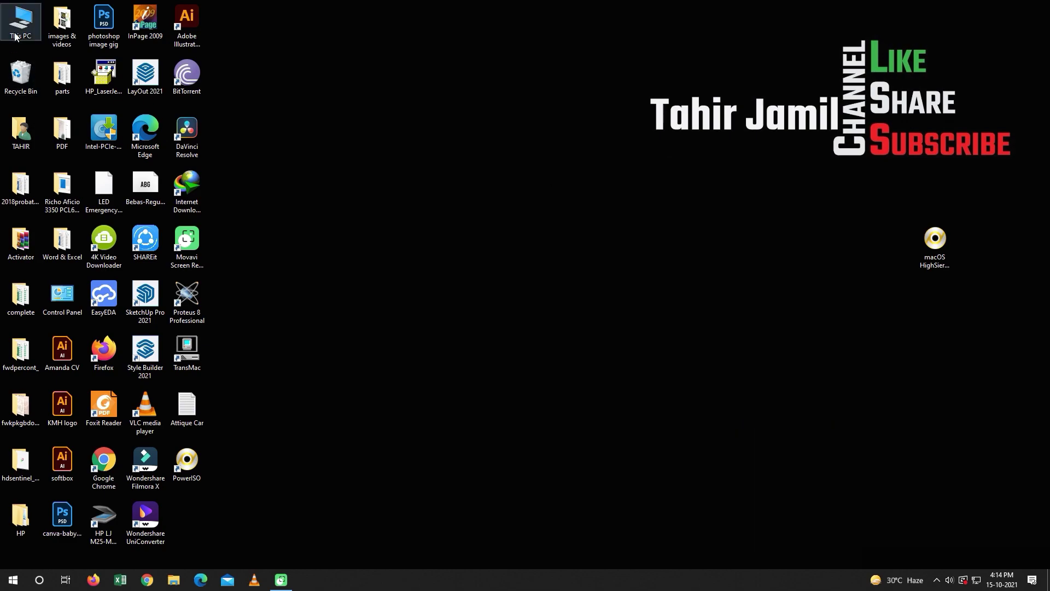
Step: Eject USB Drive (H:) from This PC and close File Explorer
{"action": "double_click", "coordinate": [42, 29]}
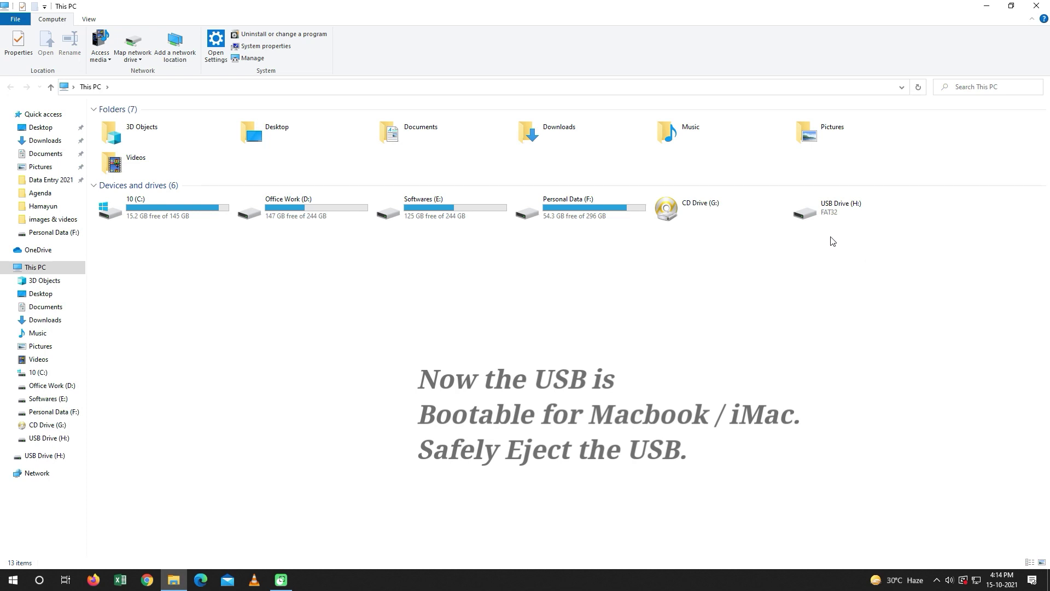
{"action": "left_click", "coordinate": [828, 218]}
{"action": "right_click", "coordinate": [828, 211]}
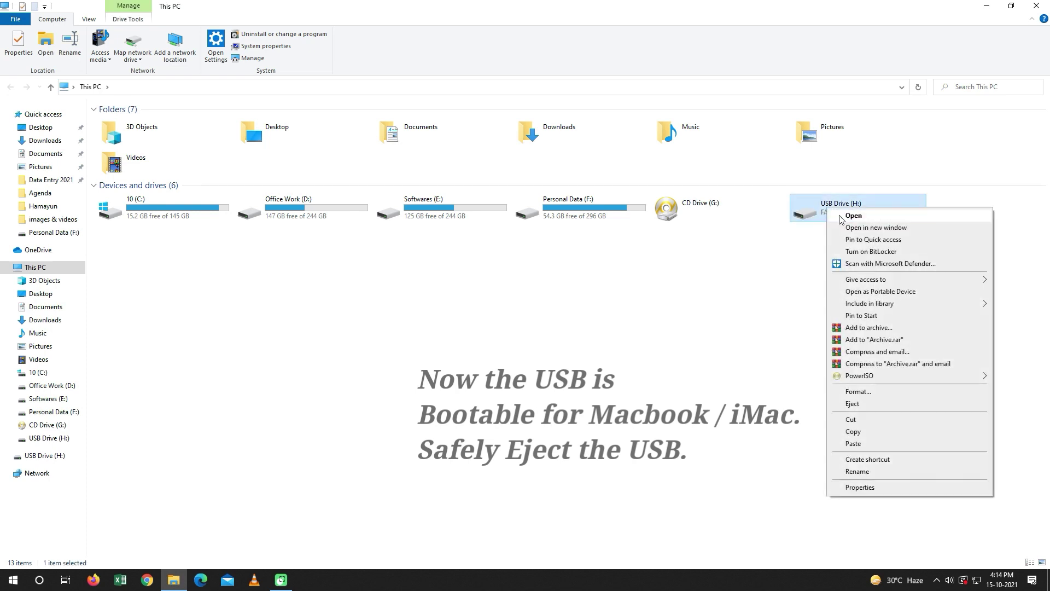
{"action": "left_click", "coordinate": [860, 404]}
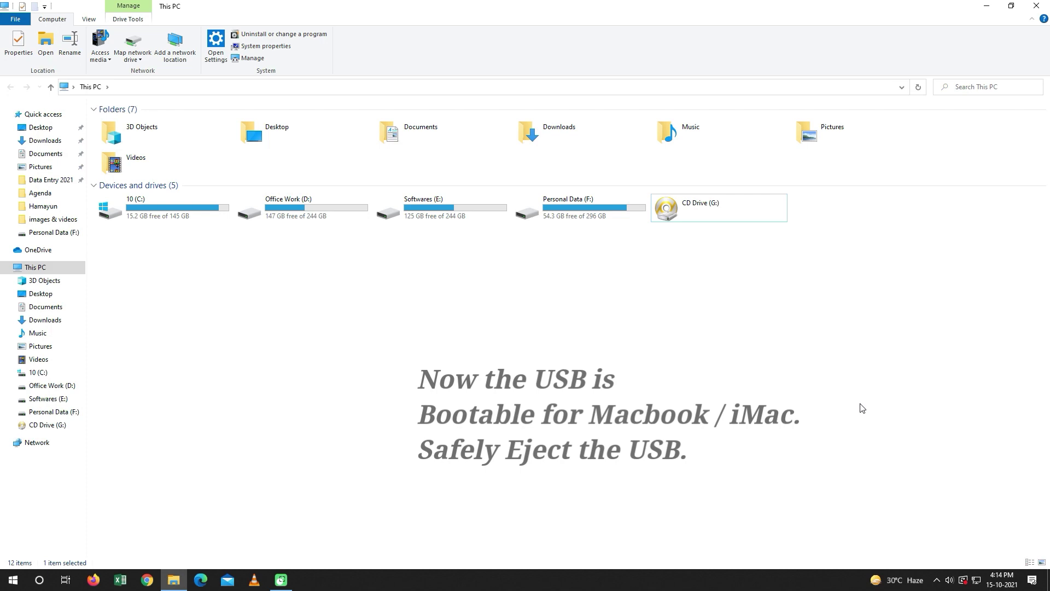
{"action": "left_click", "coordinate": [1039, 8]}
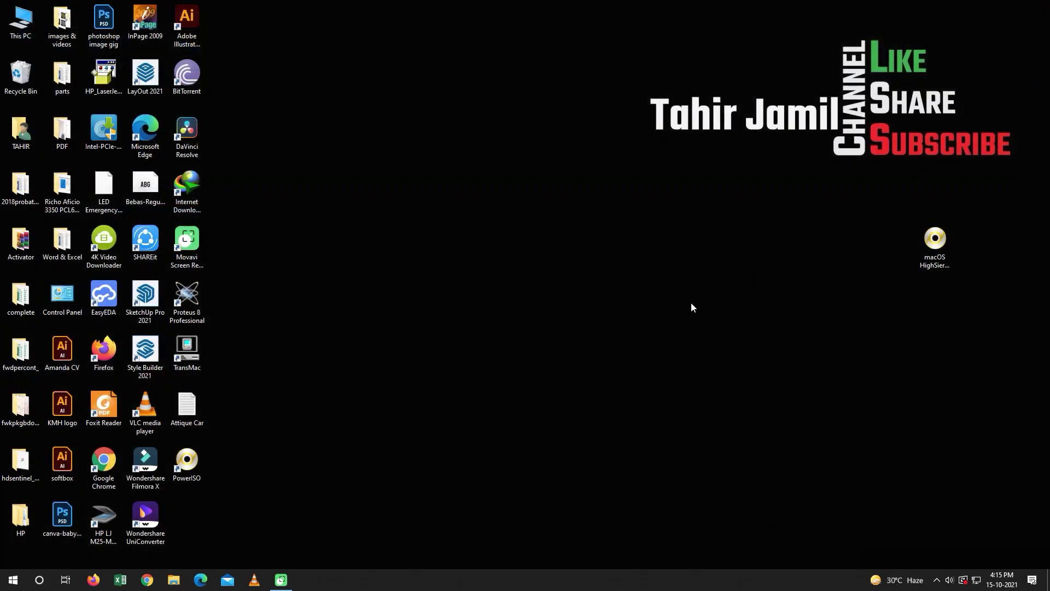